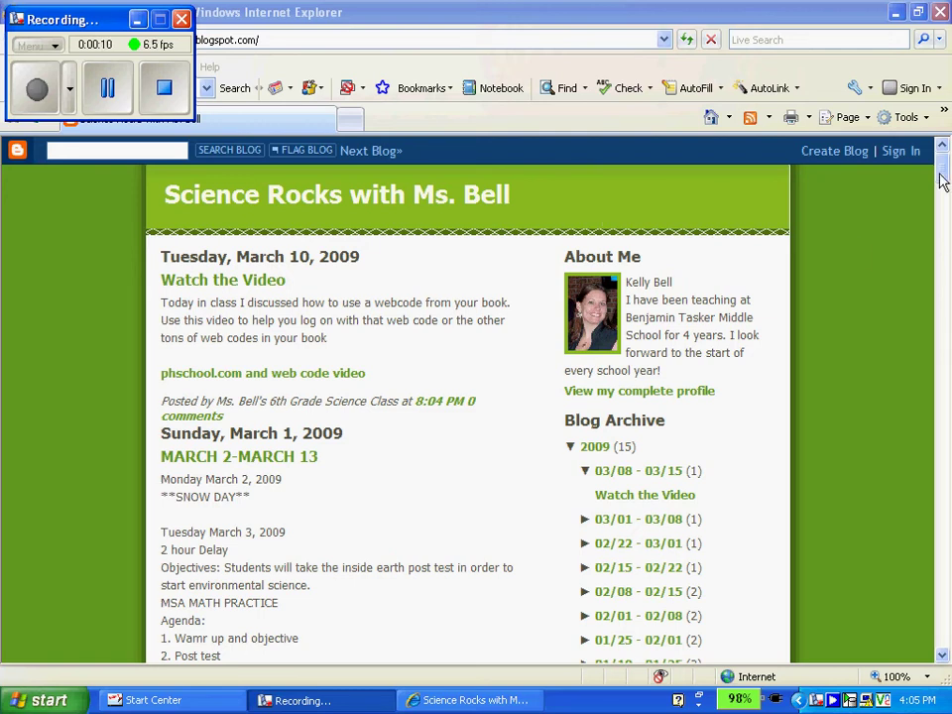
# - Follow the blog's Create a Graph link under Science Fair Help to the NCES Kids' Zone site
pyautogui.moveTo(945, 181); pyautogui.dragTo(941, 238)
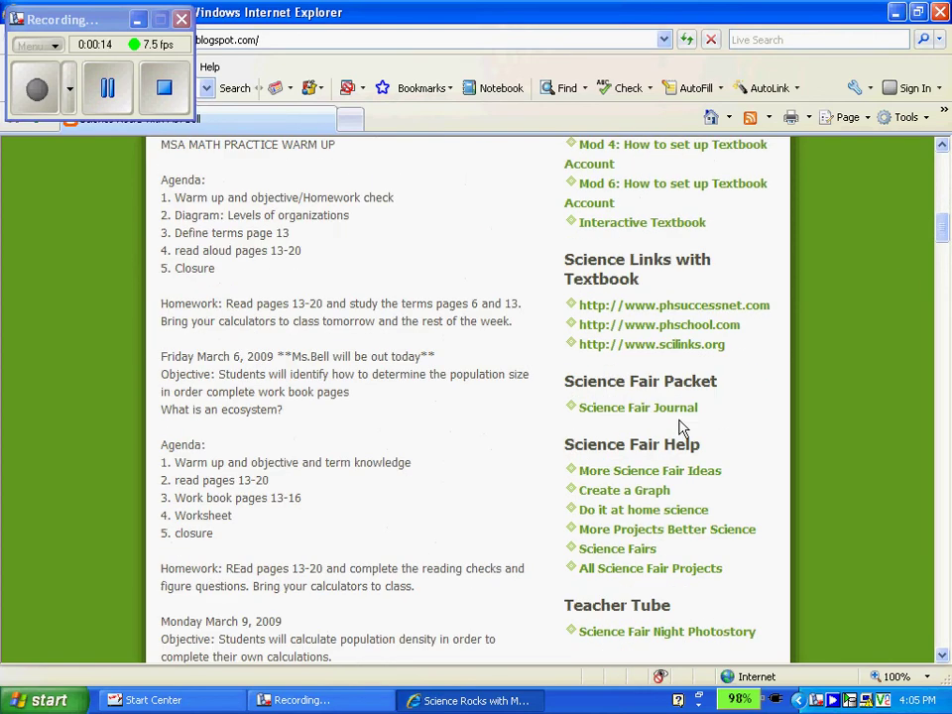
pyautogui.click(630, 495)
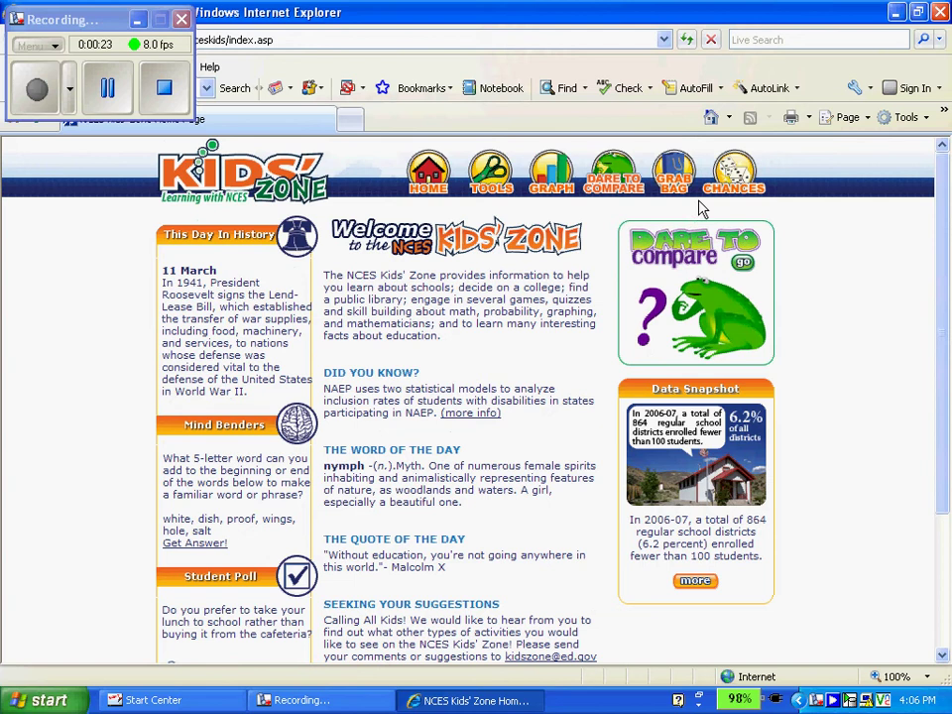
# - Start a new bar graph from the Kids' Zone GRAPH page
pyautogui.click(561, 184)
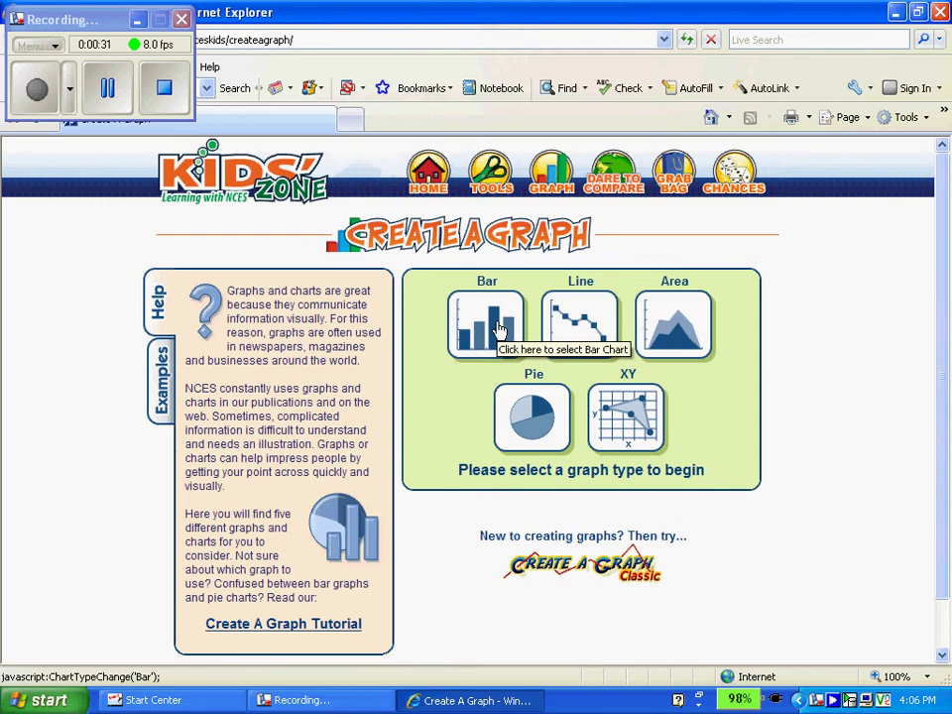
pyautogui.click(498, 329)
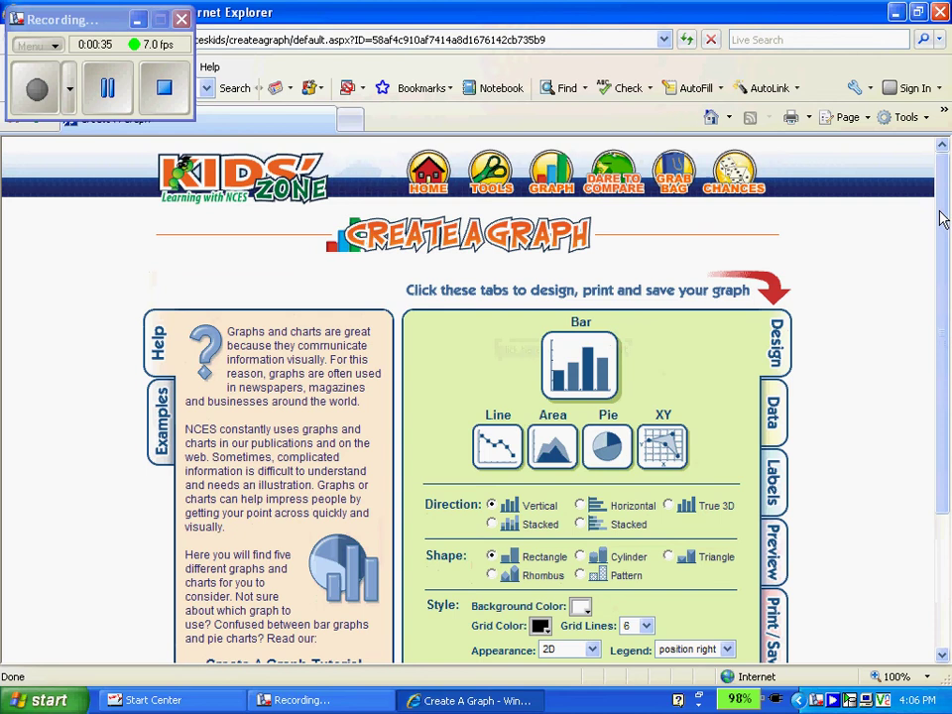
pyautogui.moveTo(943, 214); pyautogui.dragTo(944, 305)
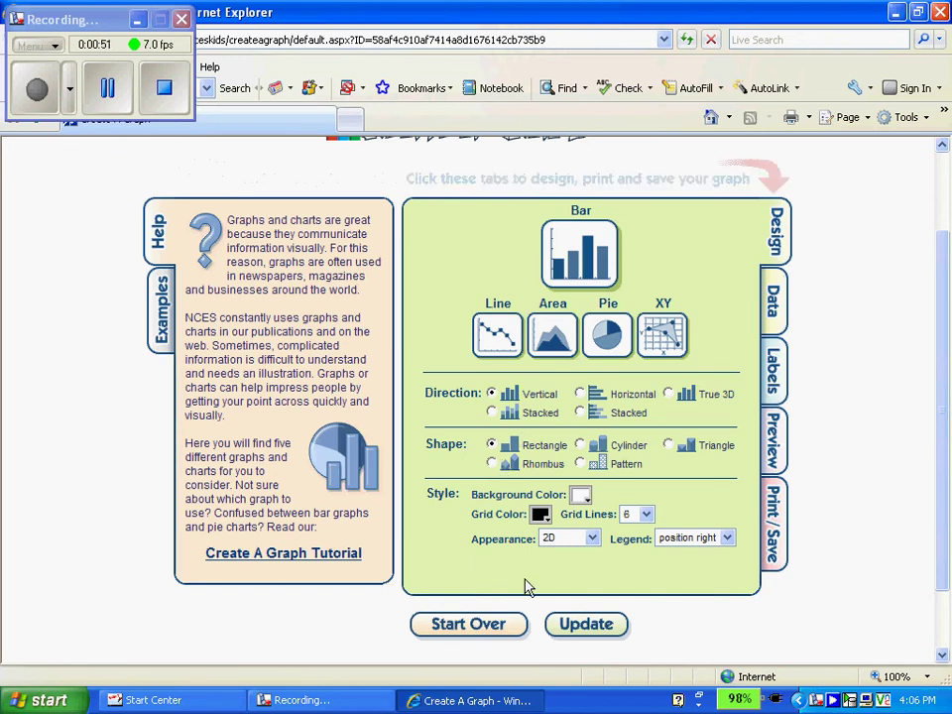
# - Enter title 'Mark and Recapture Turtles', x-axis label 'Years' and y-axis label 'Total population'
pyautogui.click(773, 307)
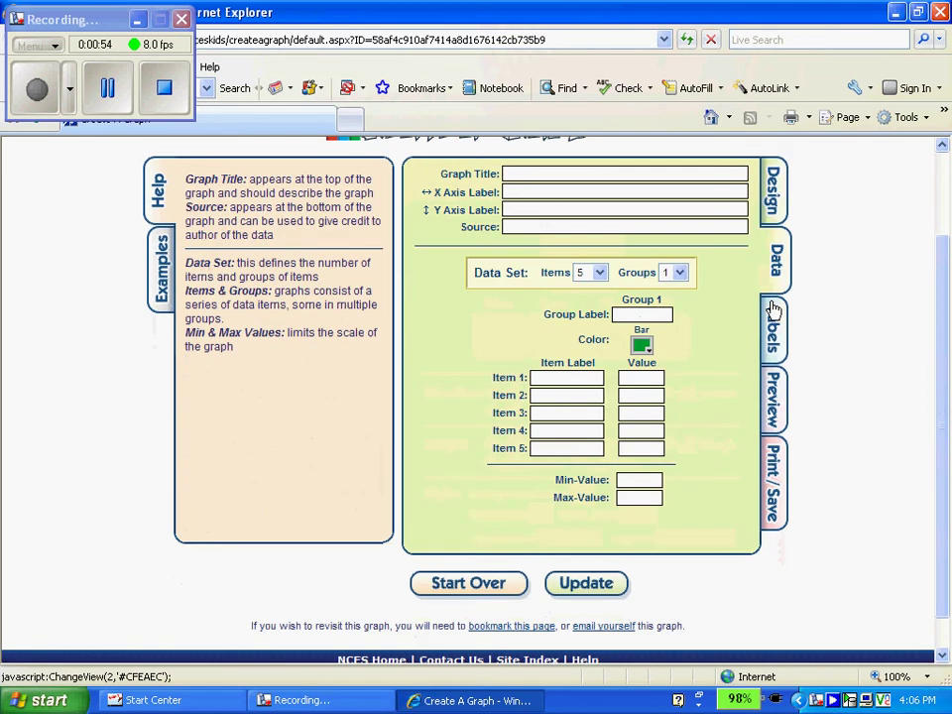
pyautogui.click(544, 173)
pyautogui.write('Mark and Recapture')
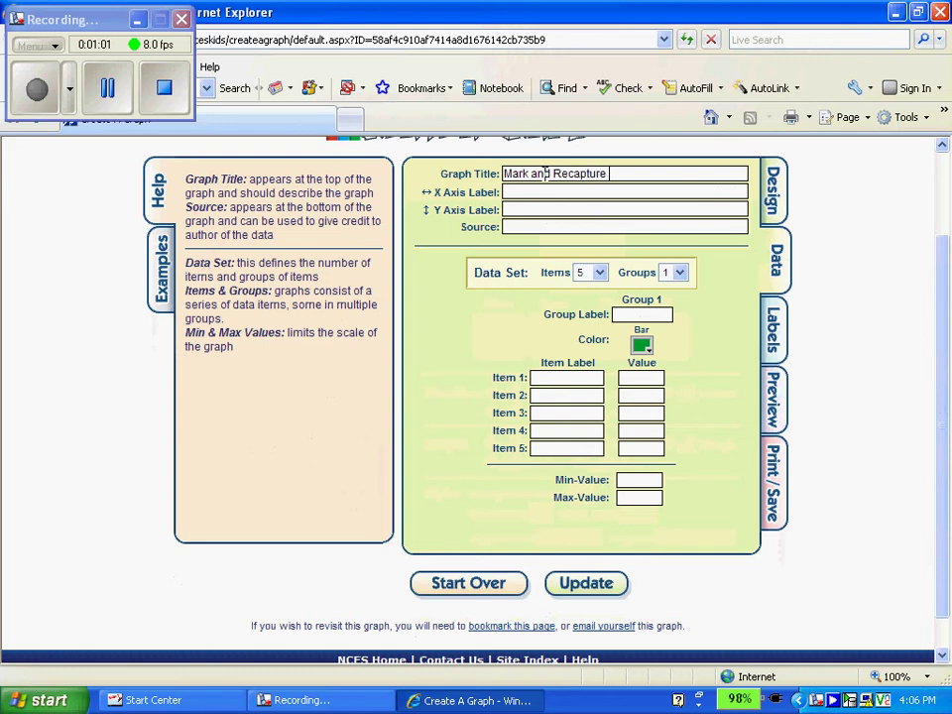
pyautogui.write(' Turtles')
pyautogui.click(542, 192)
pyautogui.write('Year')
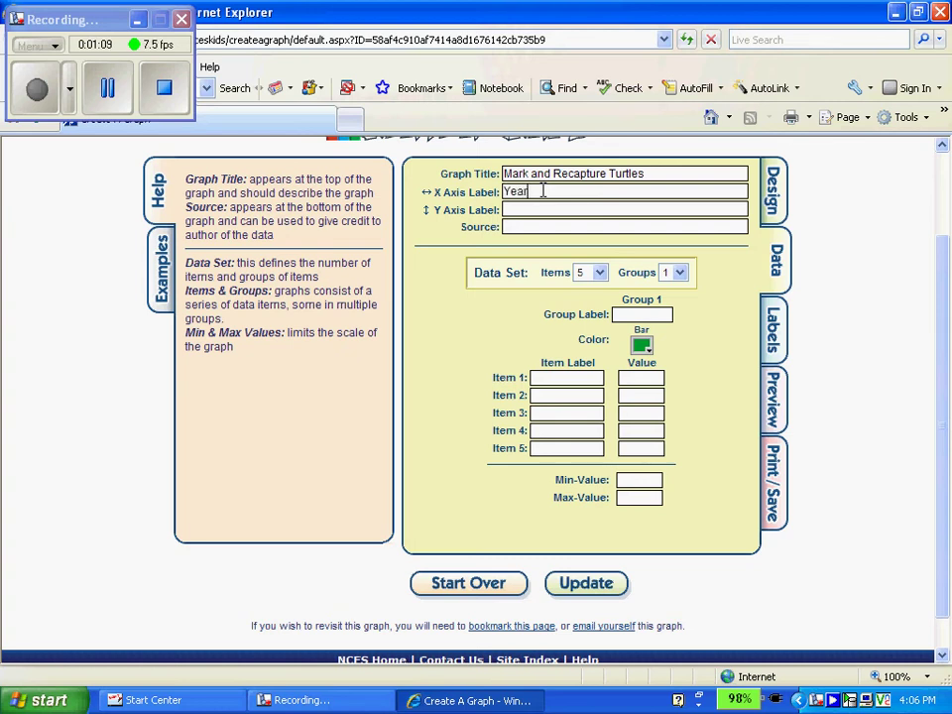
pyautogui.write('s')
pyautogui.write('Total ')
pyautogui.write('population')
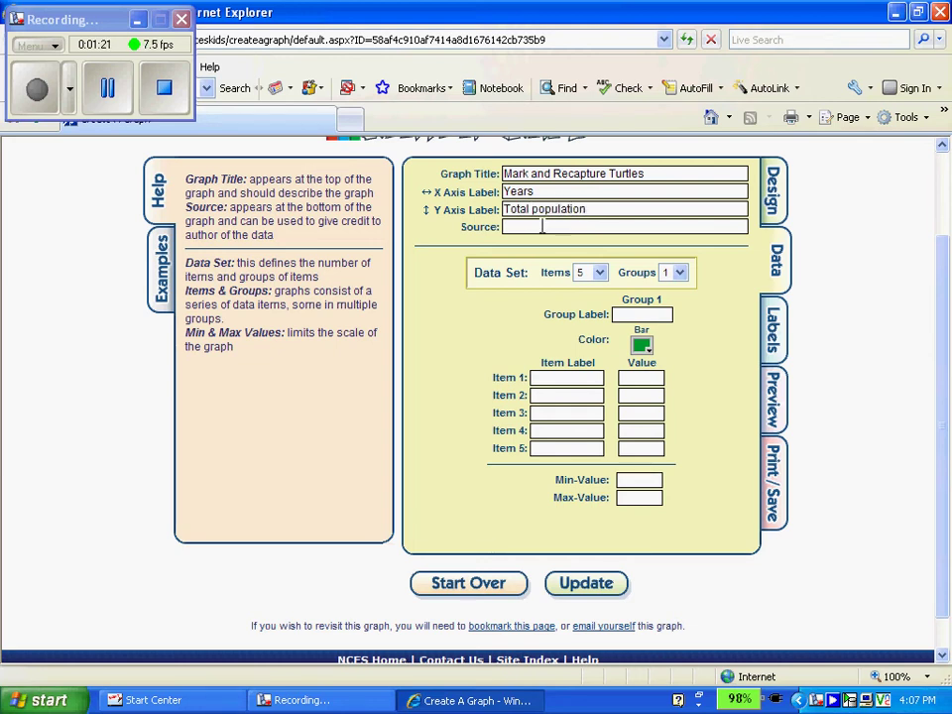
pyautogui.write('textbook')
# - Set the data set to 4 items with the group label 'Year'
pyautogui.click(600, 273)
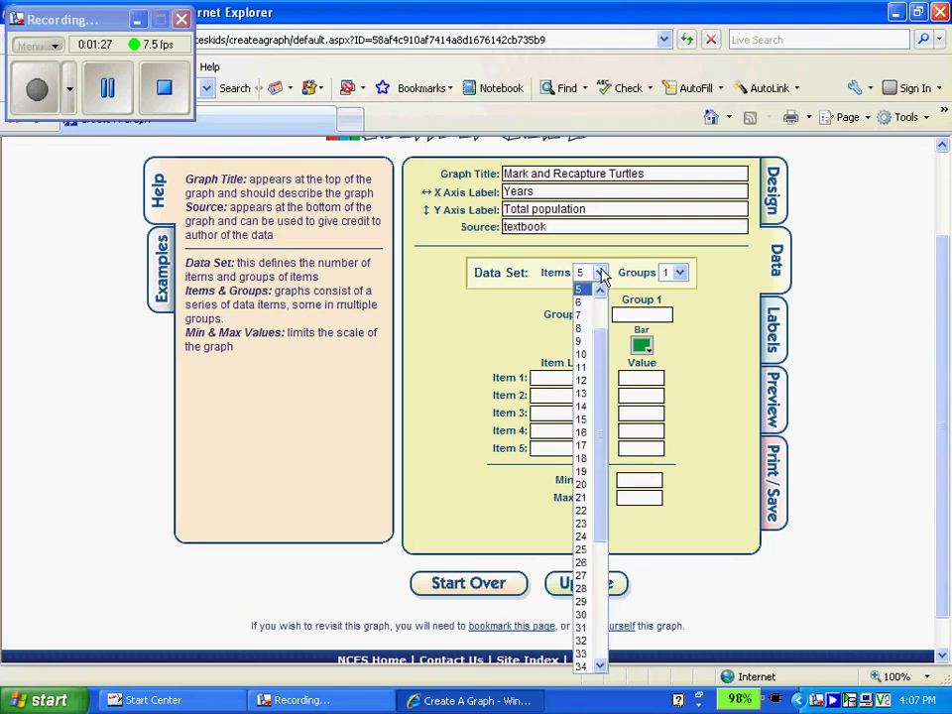
pyautogui.scroll(1, 595, 287)
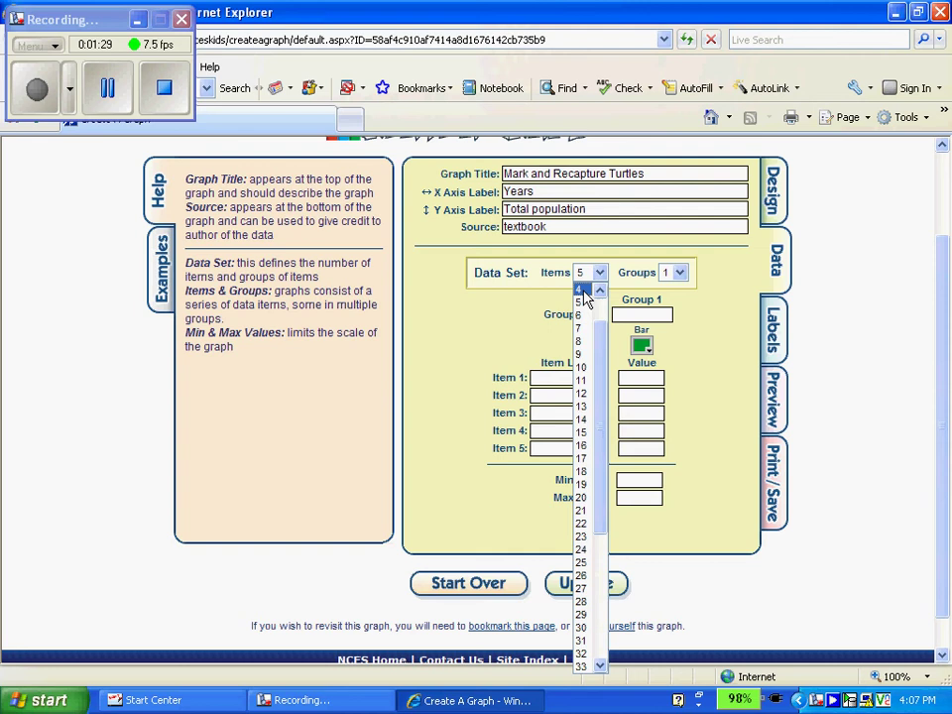
pyautogui.click(584, 291)
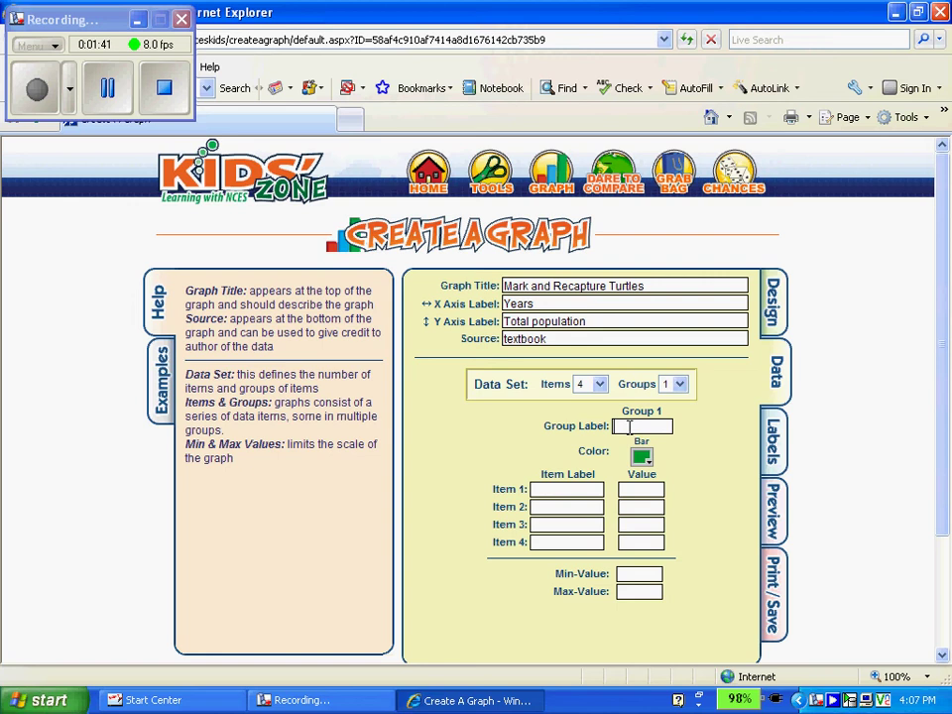
pyautogui.write('Year')
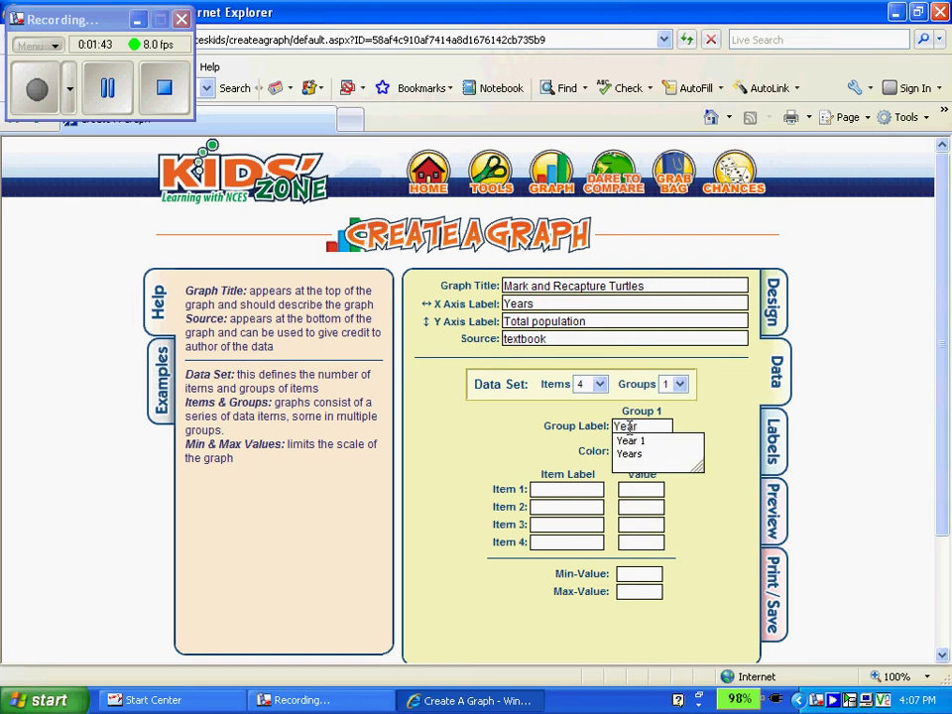
pyautogui.click(548, 487)
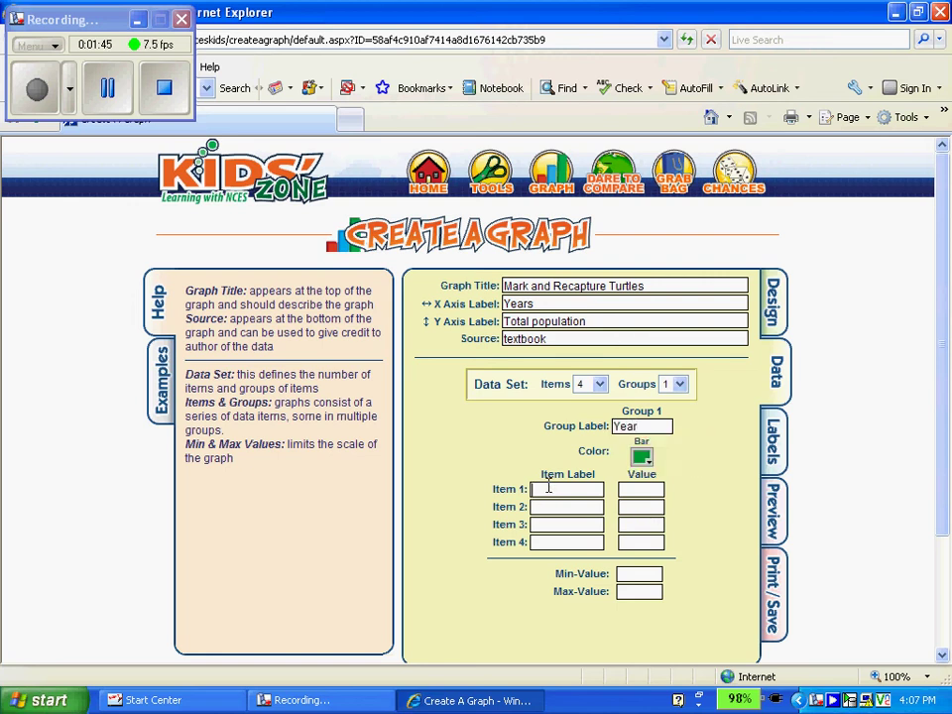
# - Label the four items Year 1, Year 2, Year 3 and Year 4
pyautogui.write('Year')
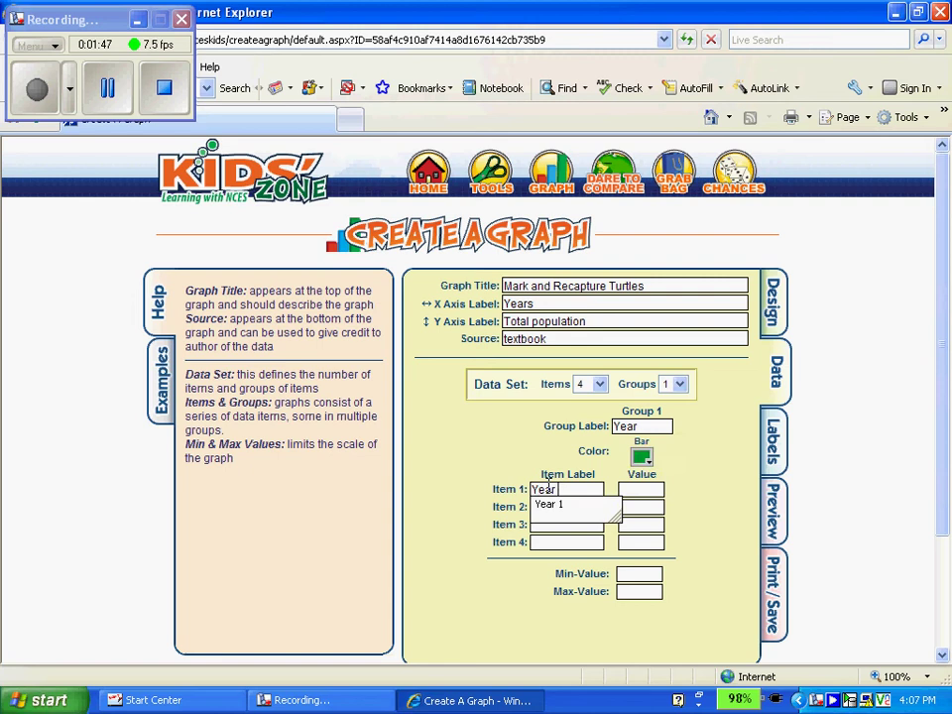
pyautogui.click(551, 505)
pyautogui.write('Year 2')
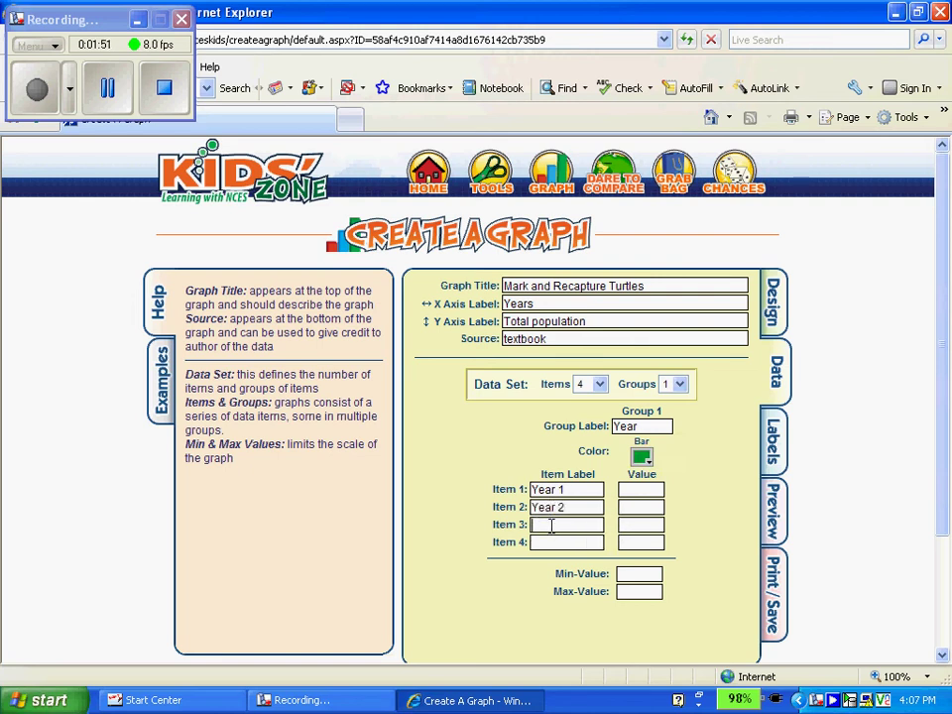
pyautogui.write('Year')
pyautogui.write(' 4')
pyautogui.write('Y')
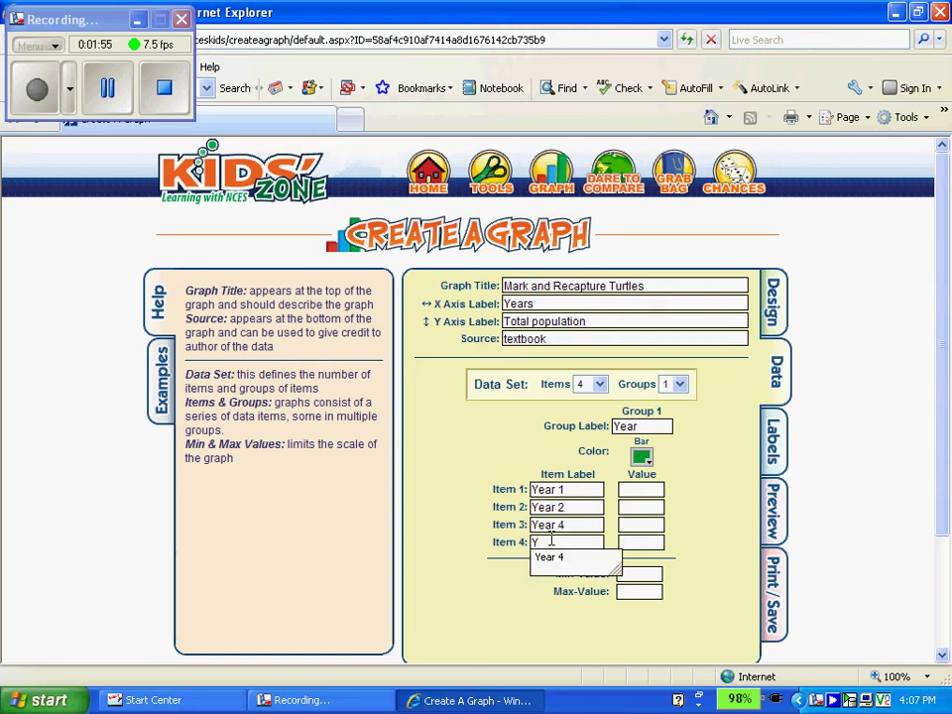
pyautogui.click(575, 525)
pyautogui.press('BackSpace')
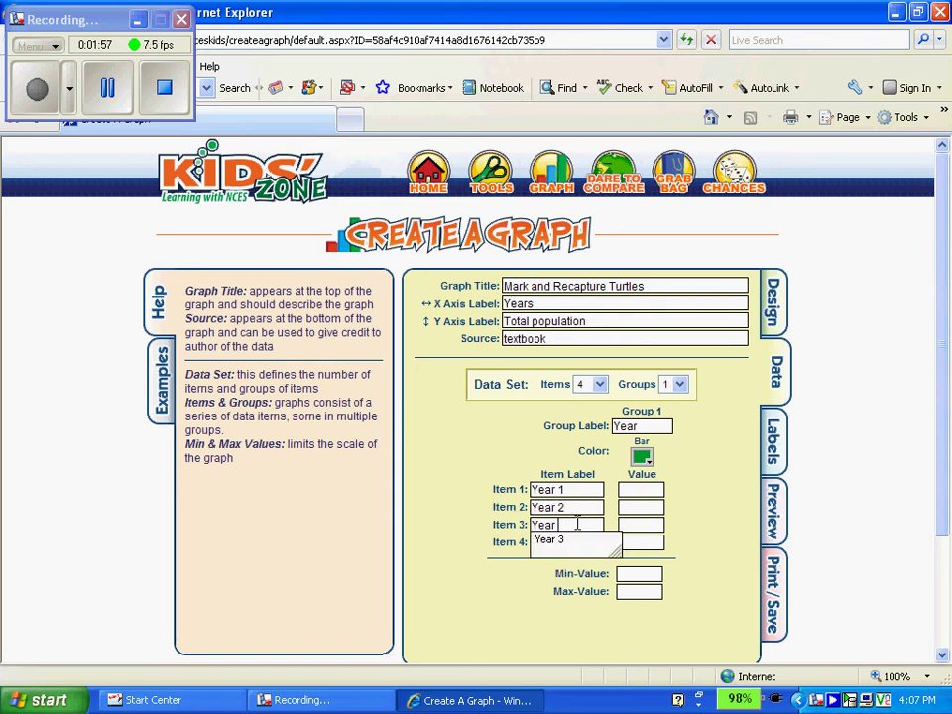
pyautogui.press('Tab')
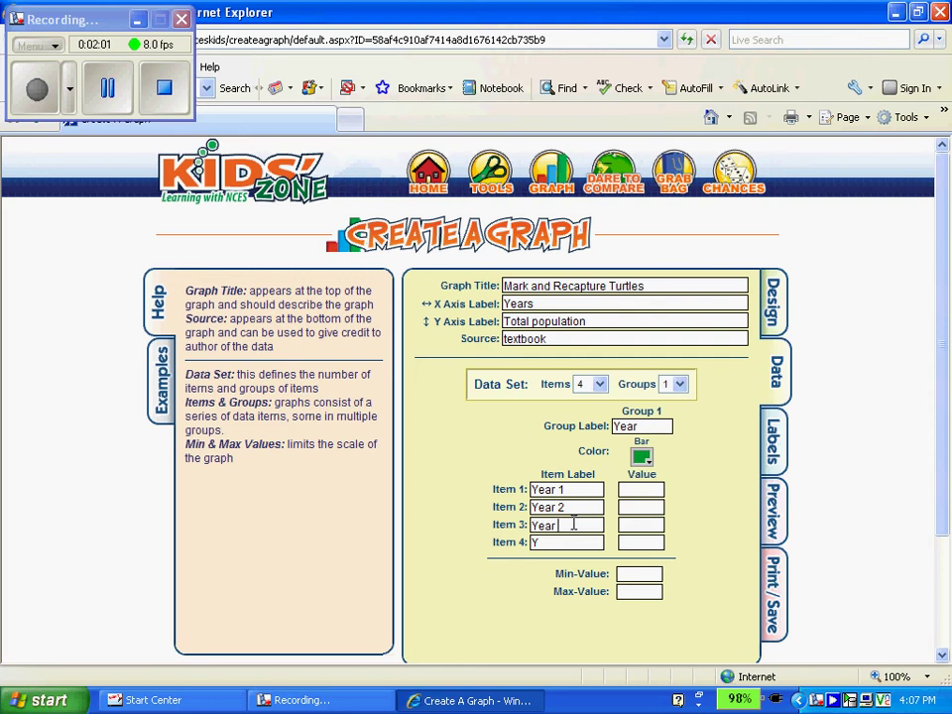
pyautogui.write('3')
pyautogui.click(561, 541)
pyautogui.write('ear')
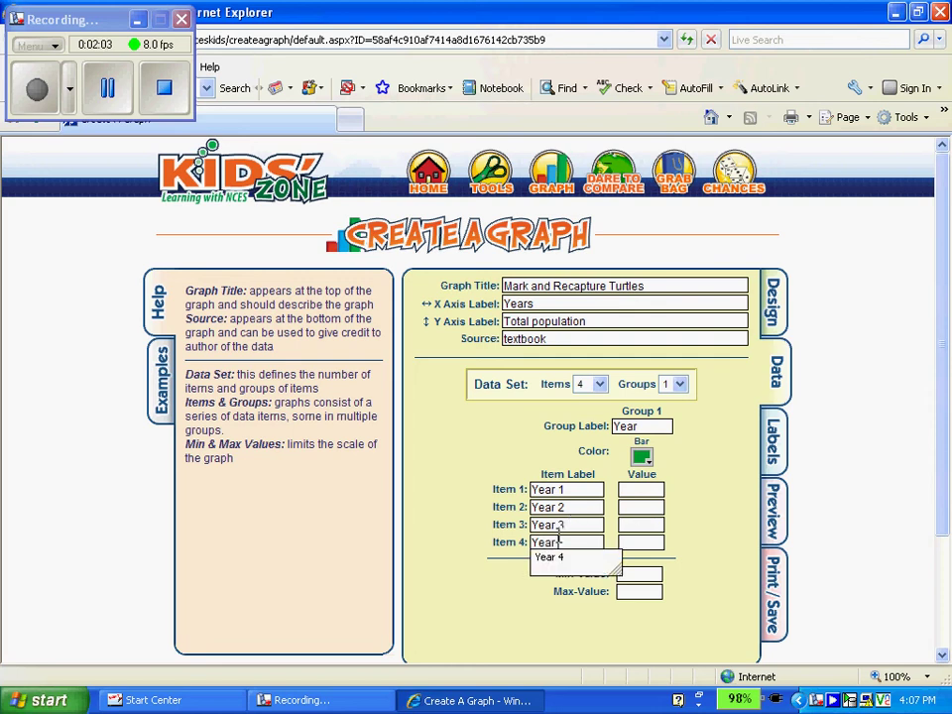
pyautogui.write(' 4')
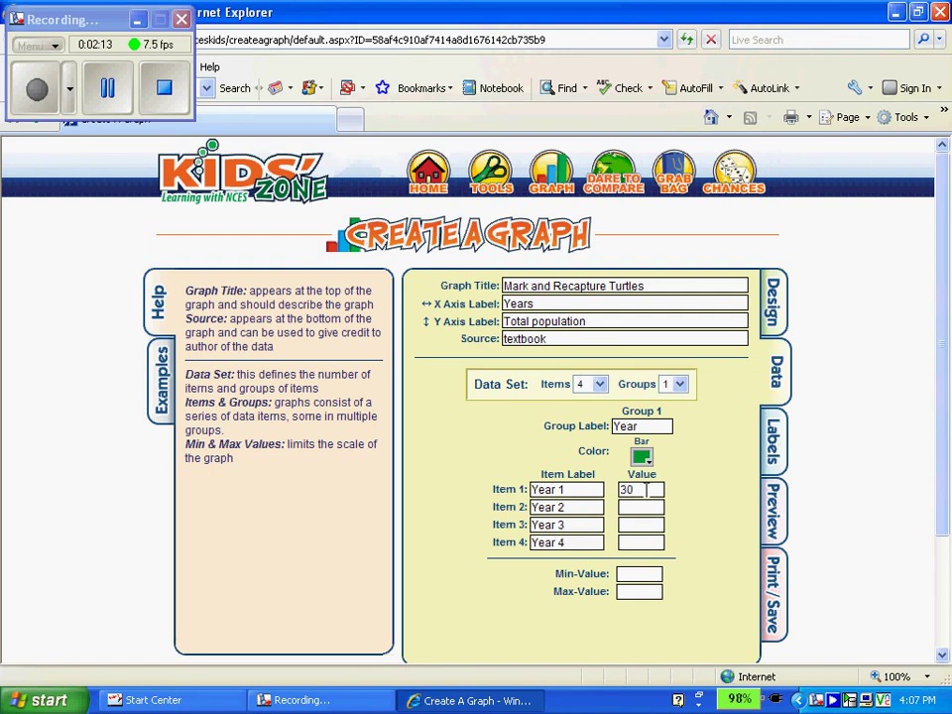
# - Finish the Year values (30, 54, 75, 66), set the scale from 0 to 75, and update the graph
pyautogui.click(646, 506)
pyautogui.write('75')
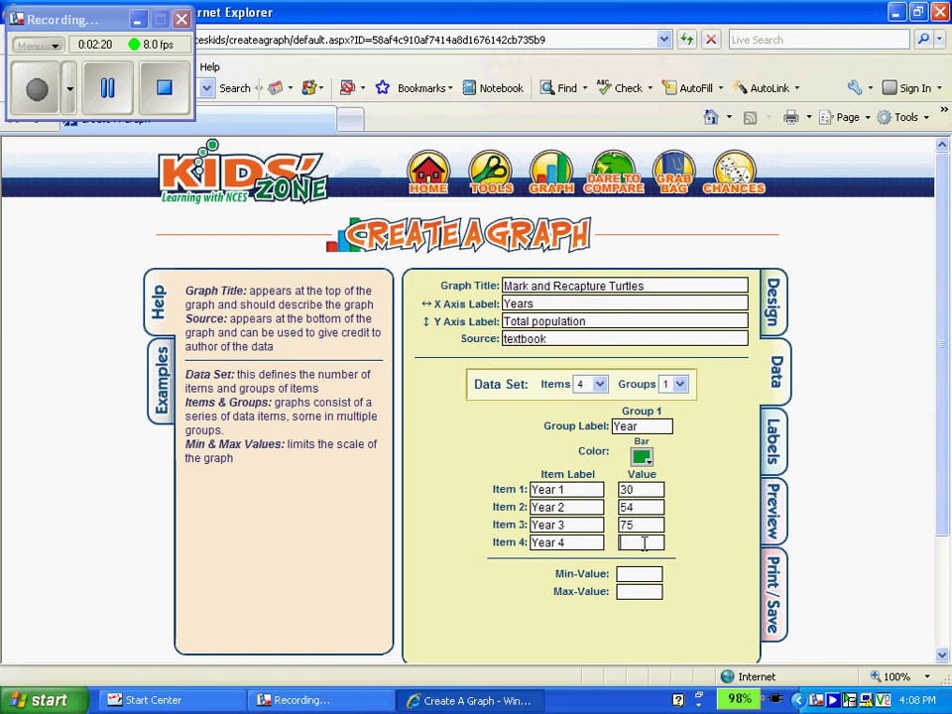
pyautogui.write('66')
pyautogui.click(645, 572)
pyautogui.write('0')
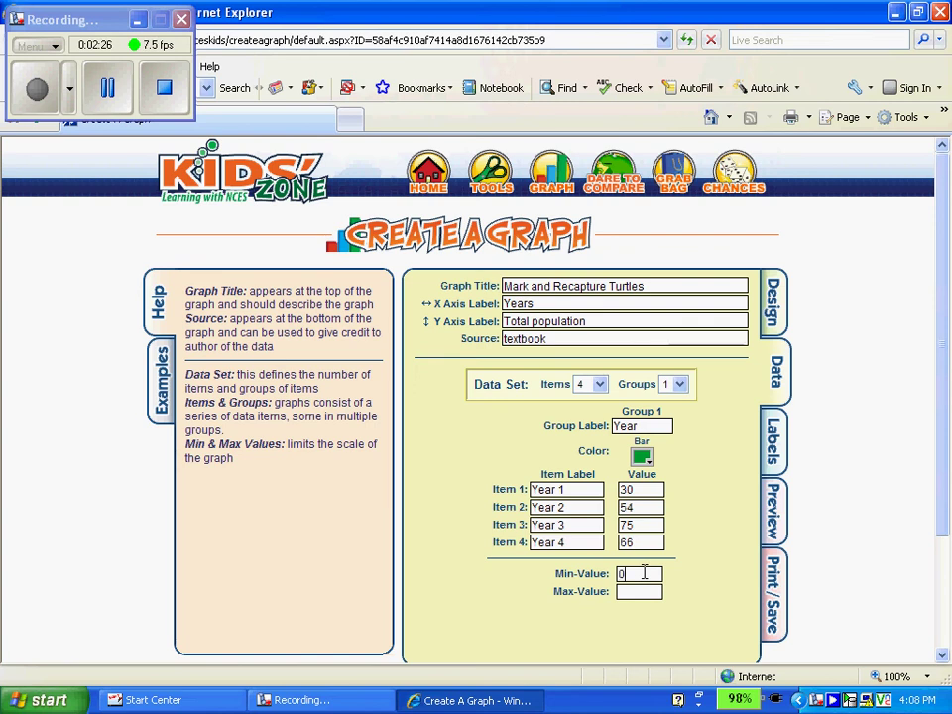
pyautogui.click(644, 593)
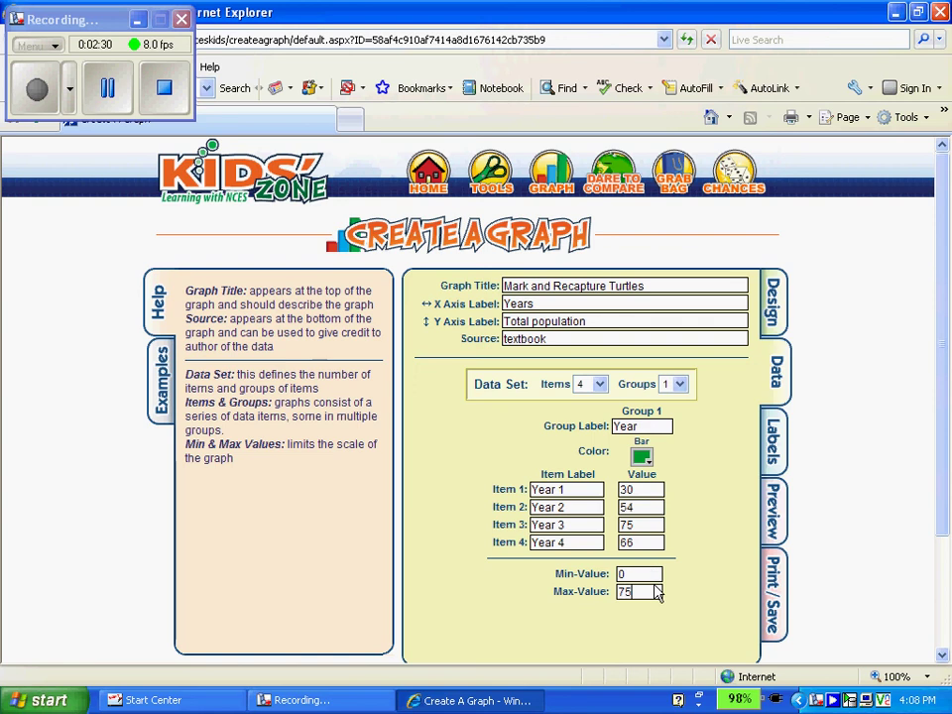
pyautogui.moveTo(943, 333); pyautogui.dragTo(947, 415)
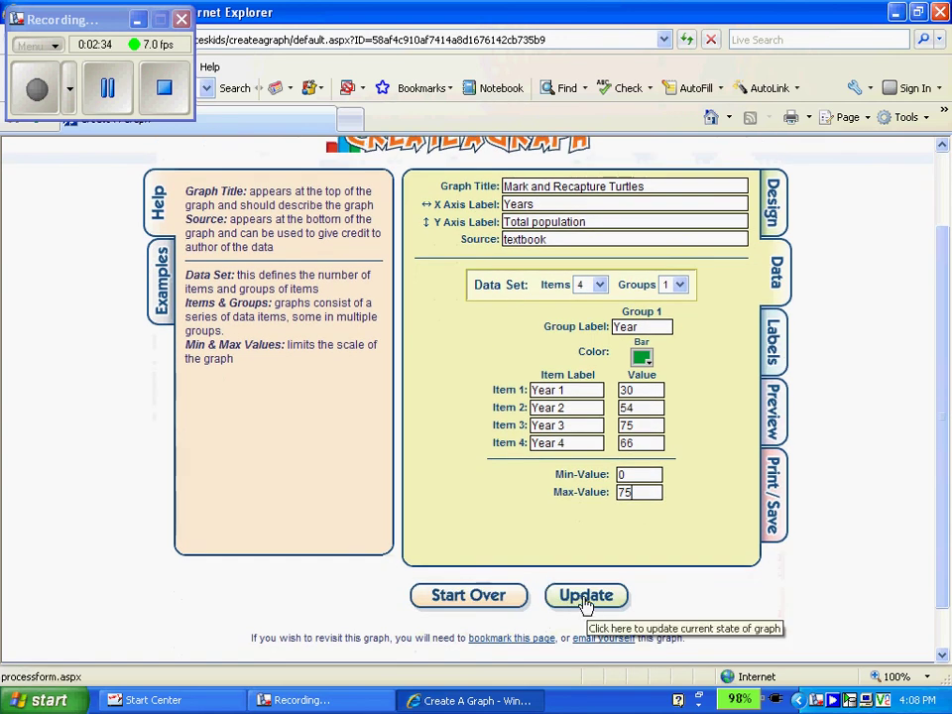
pyautogui.click(585, 598)
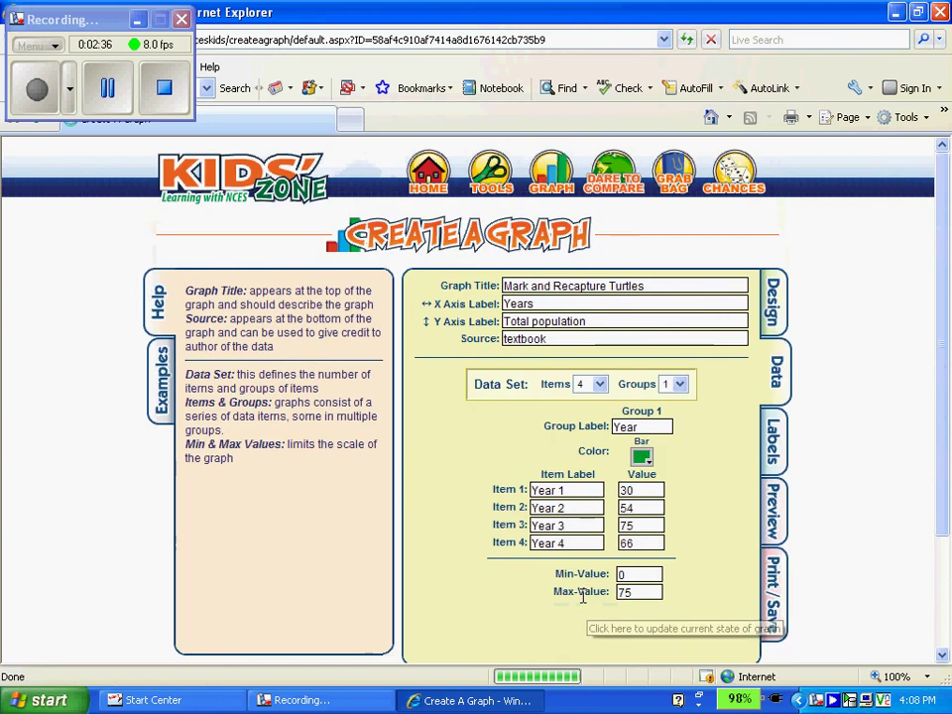
# - Review the Labels options, then preview the green turtle bar graph for Years 1–4
pyautogui.click(777, 446)
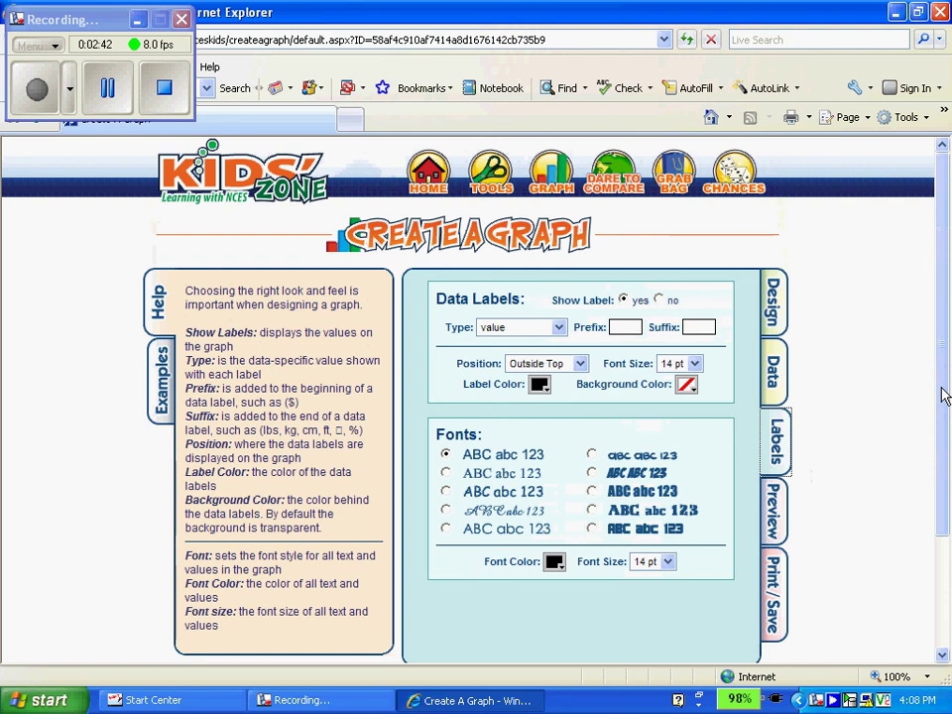
pyautogui.moveTo(943, 390); pyautogui.dragTo(945, 450)
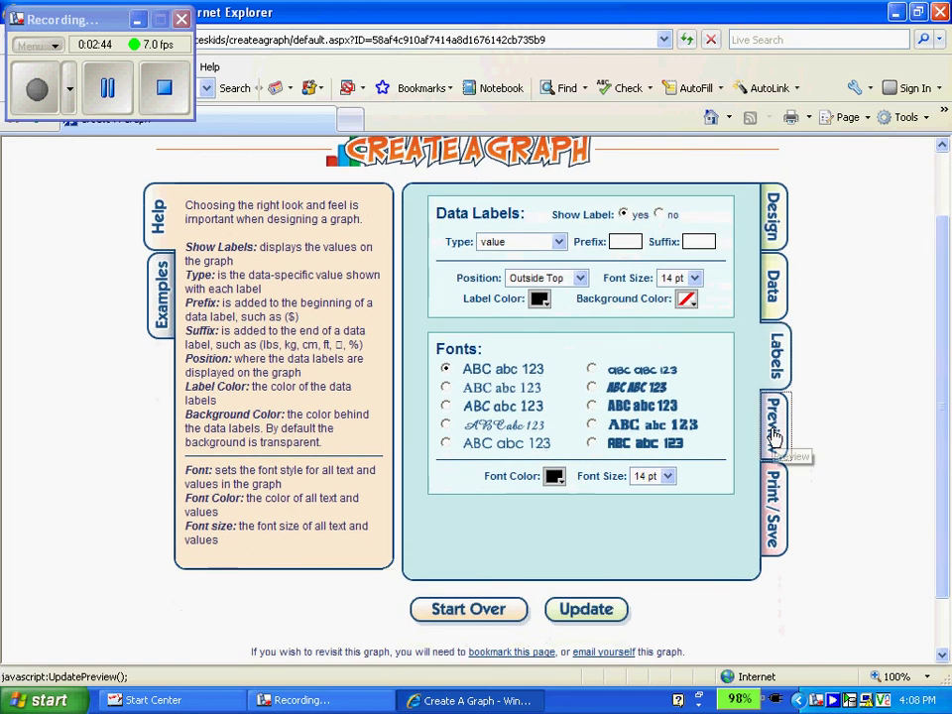
pyautogui.click(774, 433)
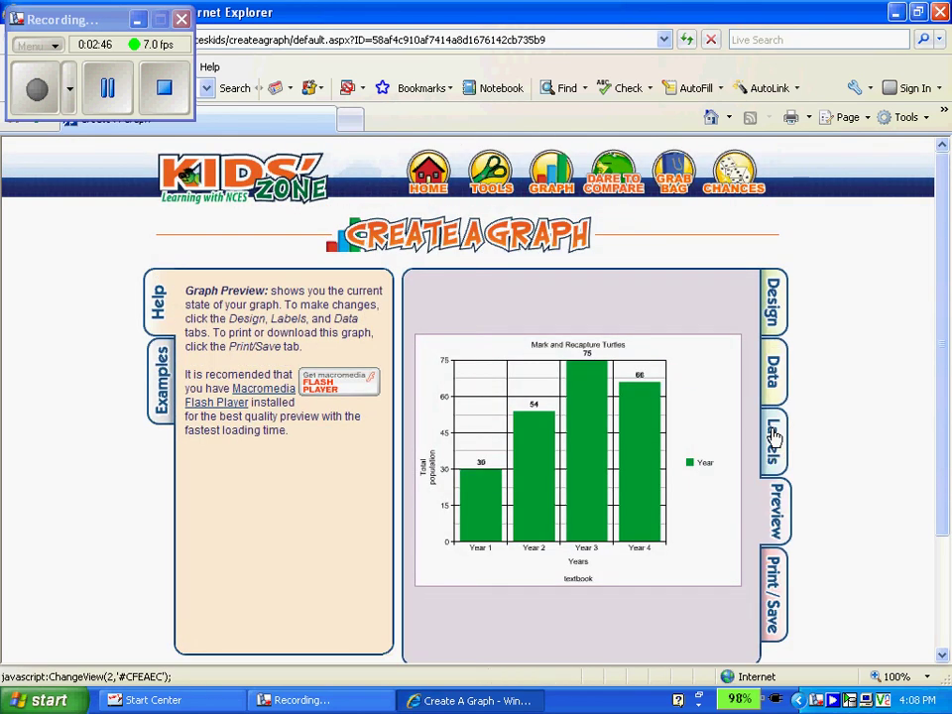
pyautogui.moveTo(945, 312); pyautogui.dragTo(945, 367)
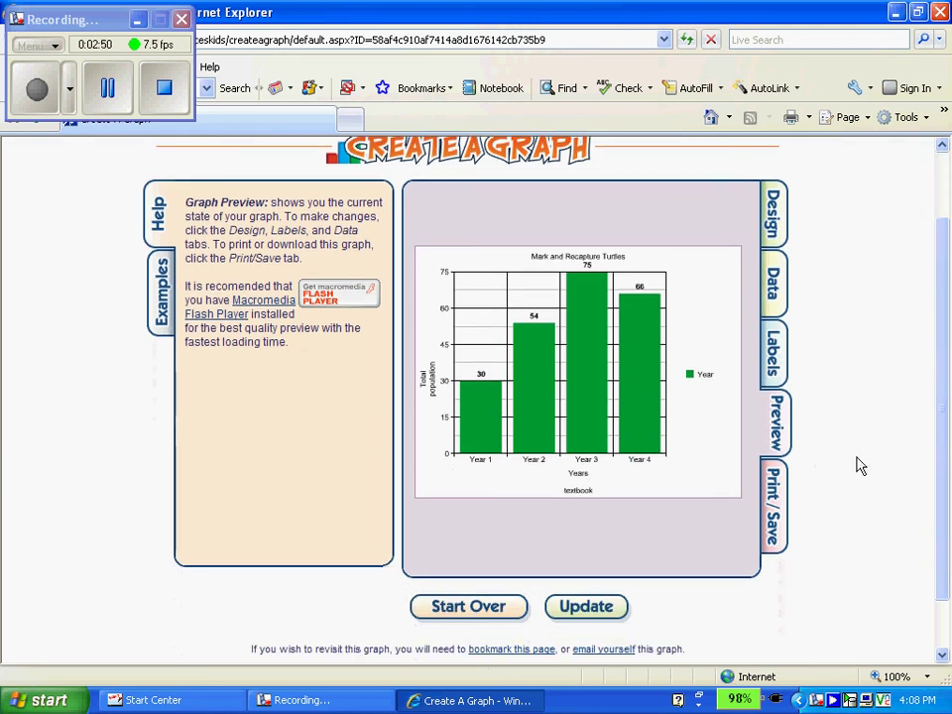
# - Generate a PDF version of the graph via Print/Save and center its window
pyautogui.click(772, 512)
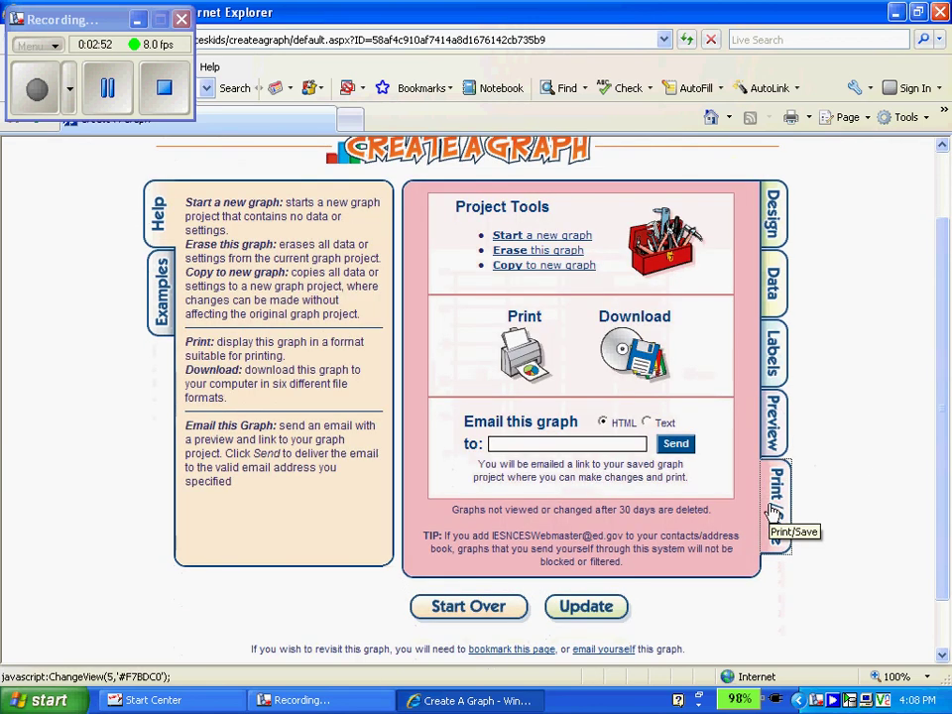
pyautogui.click(515, 352)
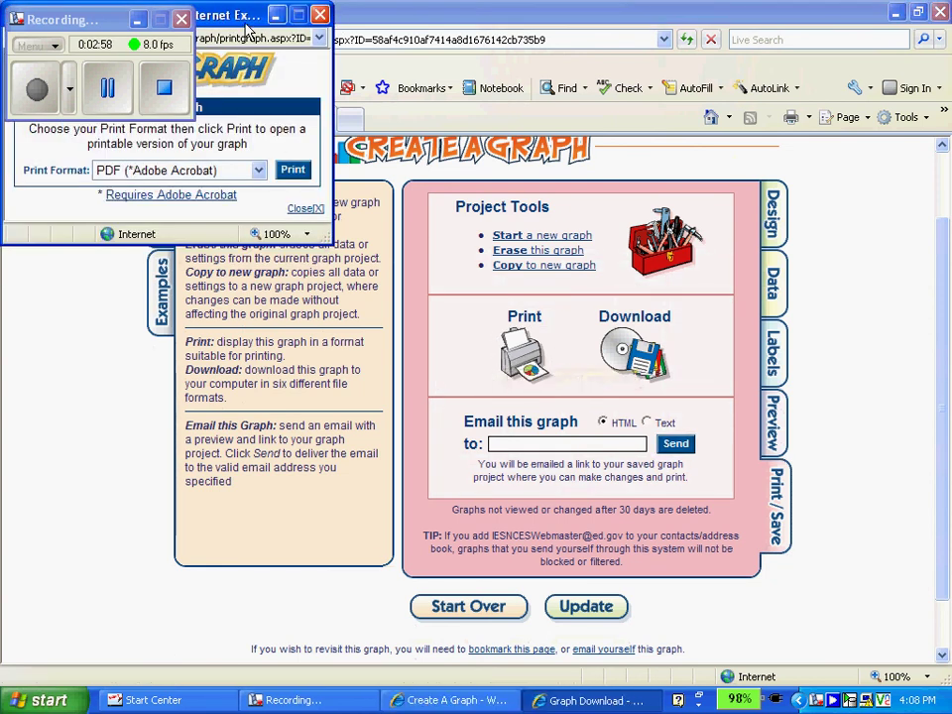
pyautogui.moveTo(240, 22); pyautogui.dragTo(364, 112)
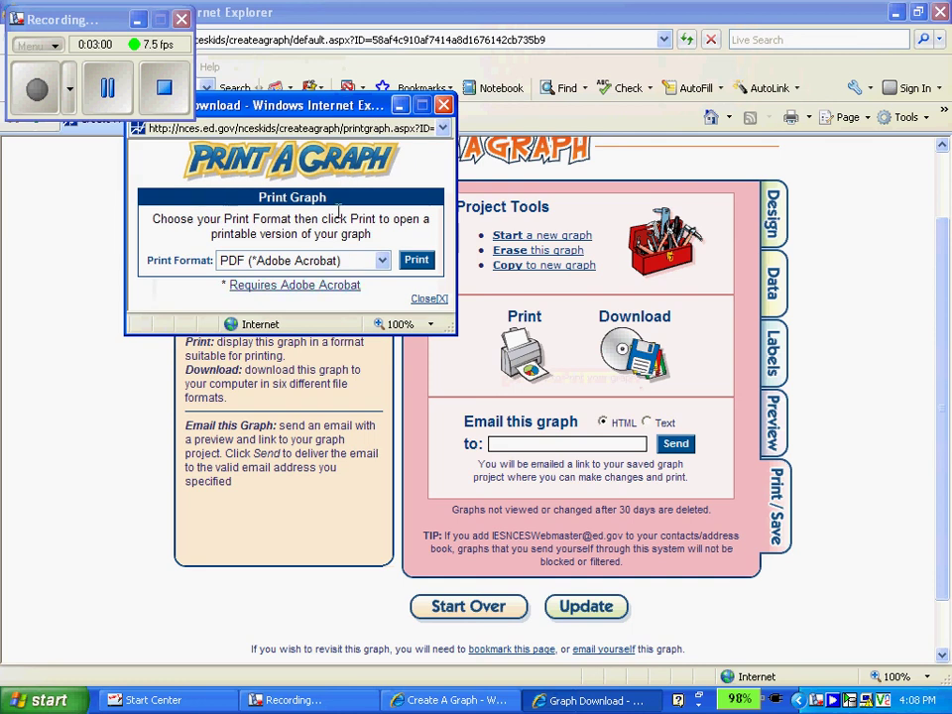
pyautogui.click(416, 261)
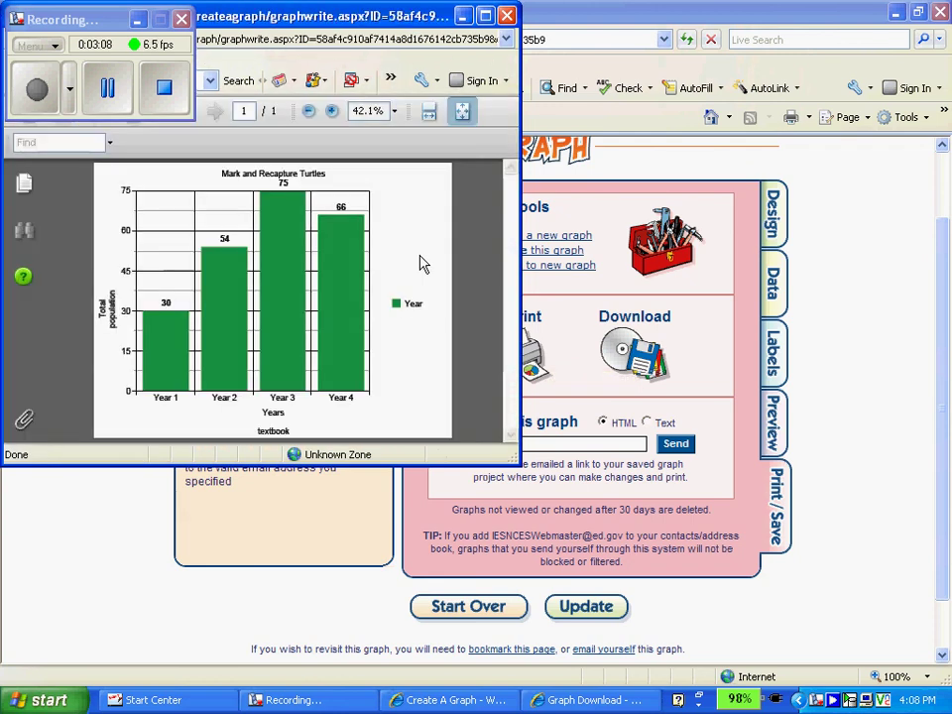
pyautogui.moveTo(282, 16); pyautogui.dragTo(489, 85)
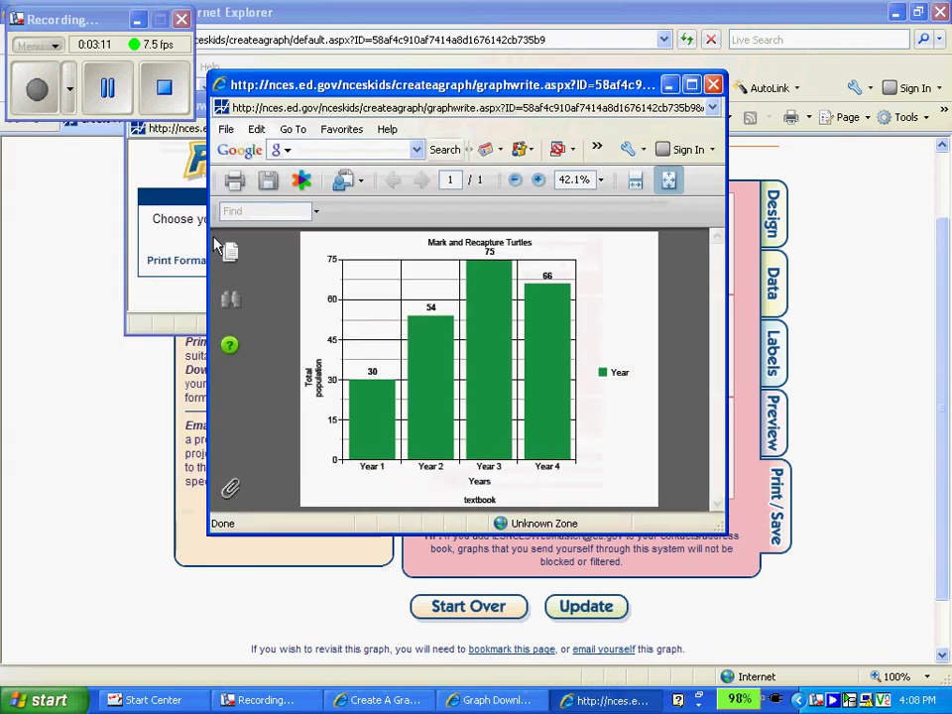
# - Print the PDF graph to the Dell 1700-Rm 125 printer
pyautogui.click(237, 184)
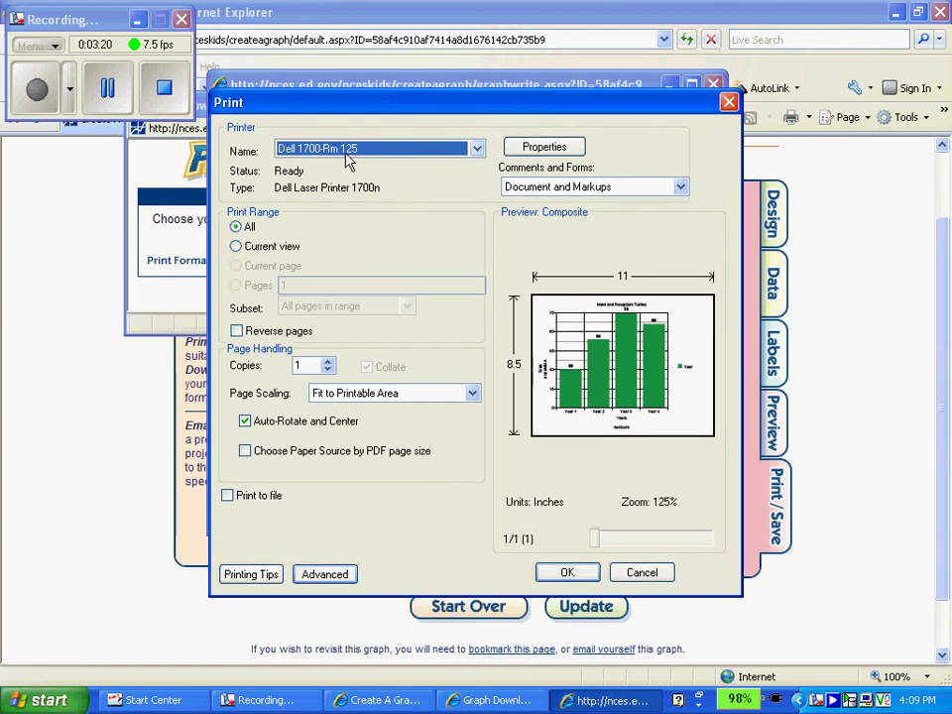
pyautogui.click(476, 150)
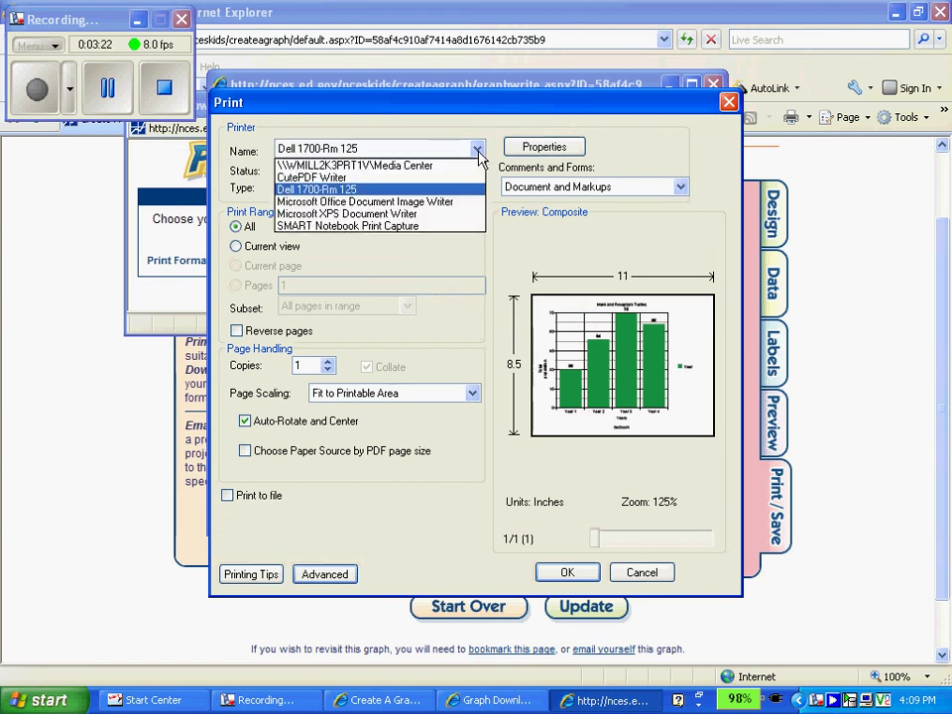
pyautogui.click(439, 189)
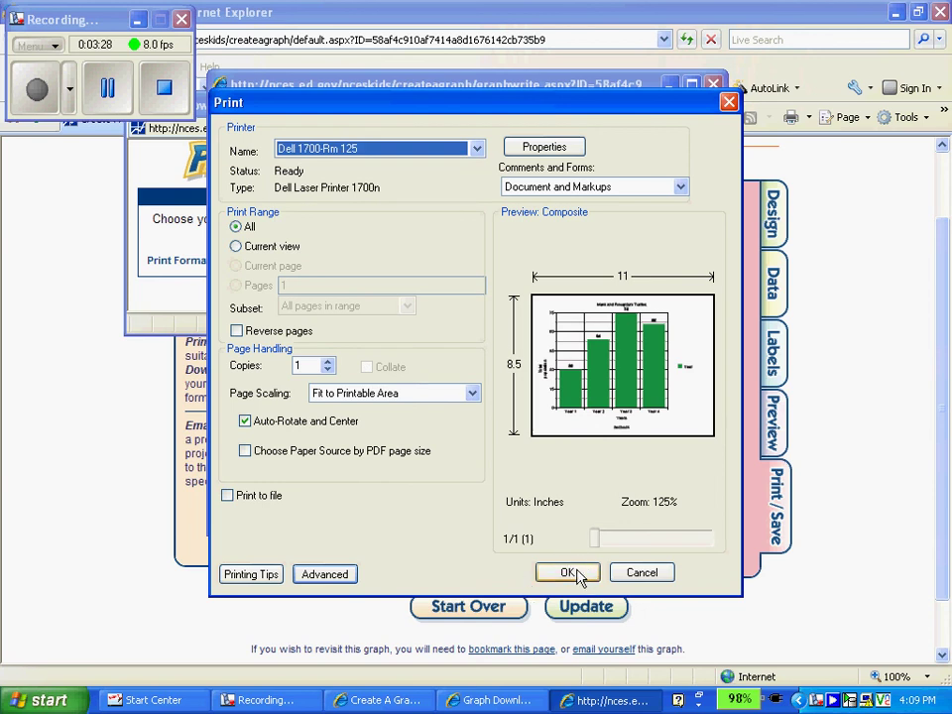
pyautogui.click(642, 575)
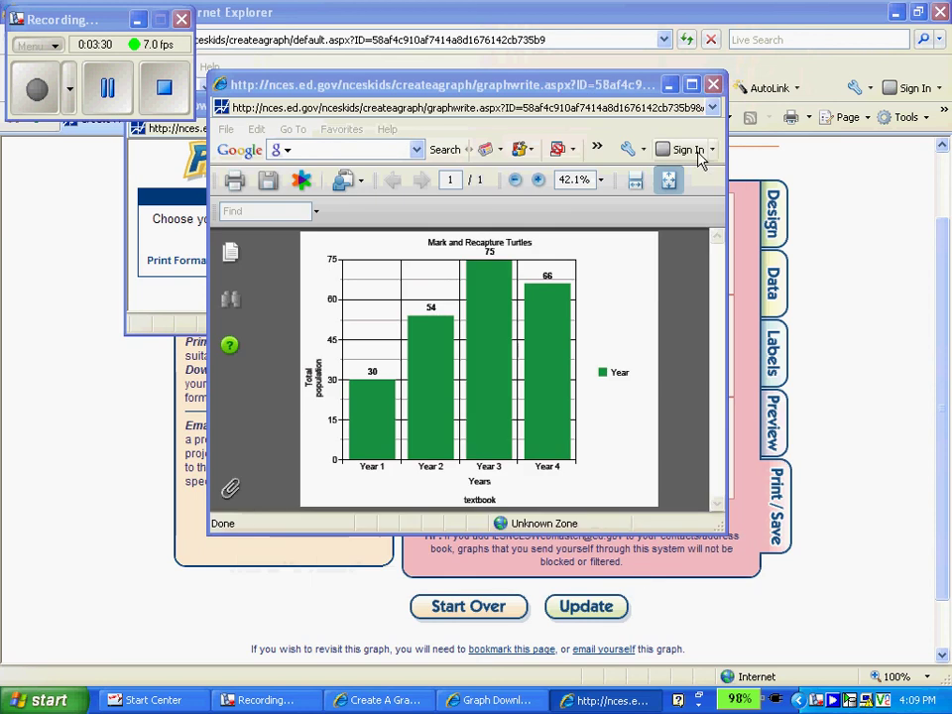
# - Close the PDF, print format and Create A Graph browser windows
pyautogui.click(714, 86)
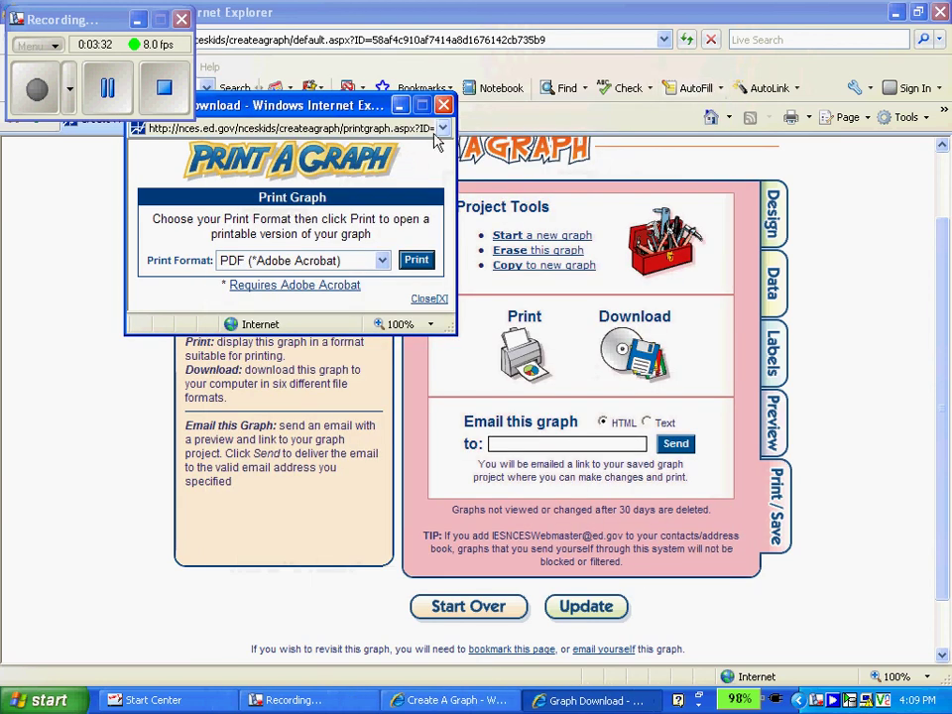
pyautogui.click(443, 105)
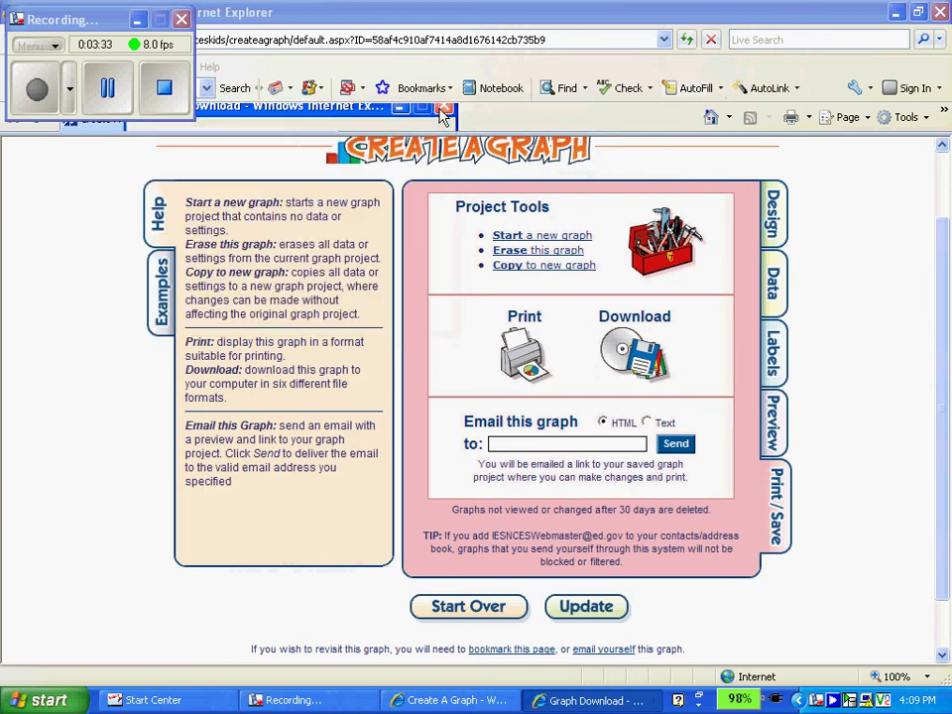
pyautogui.click(937, 12)
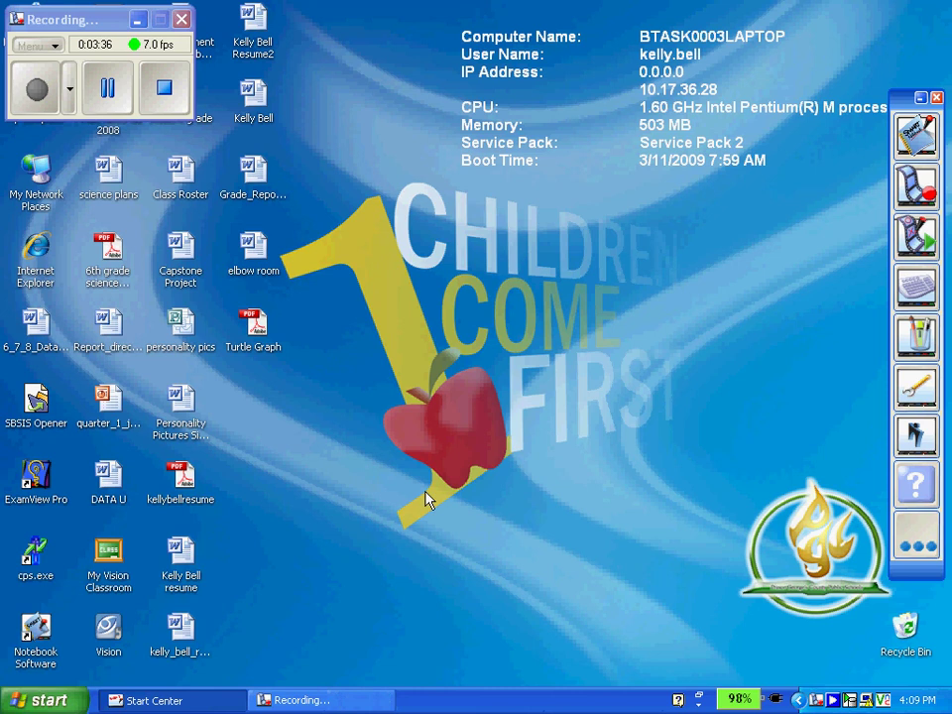